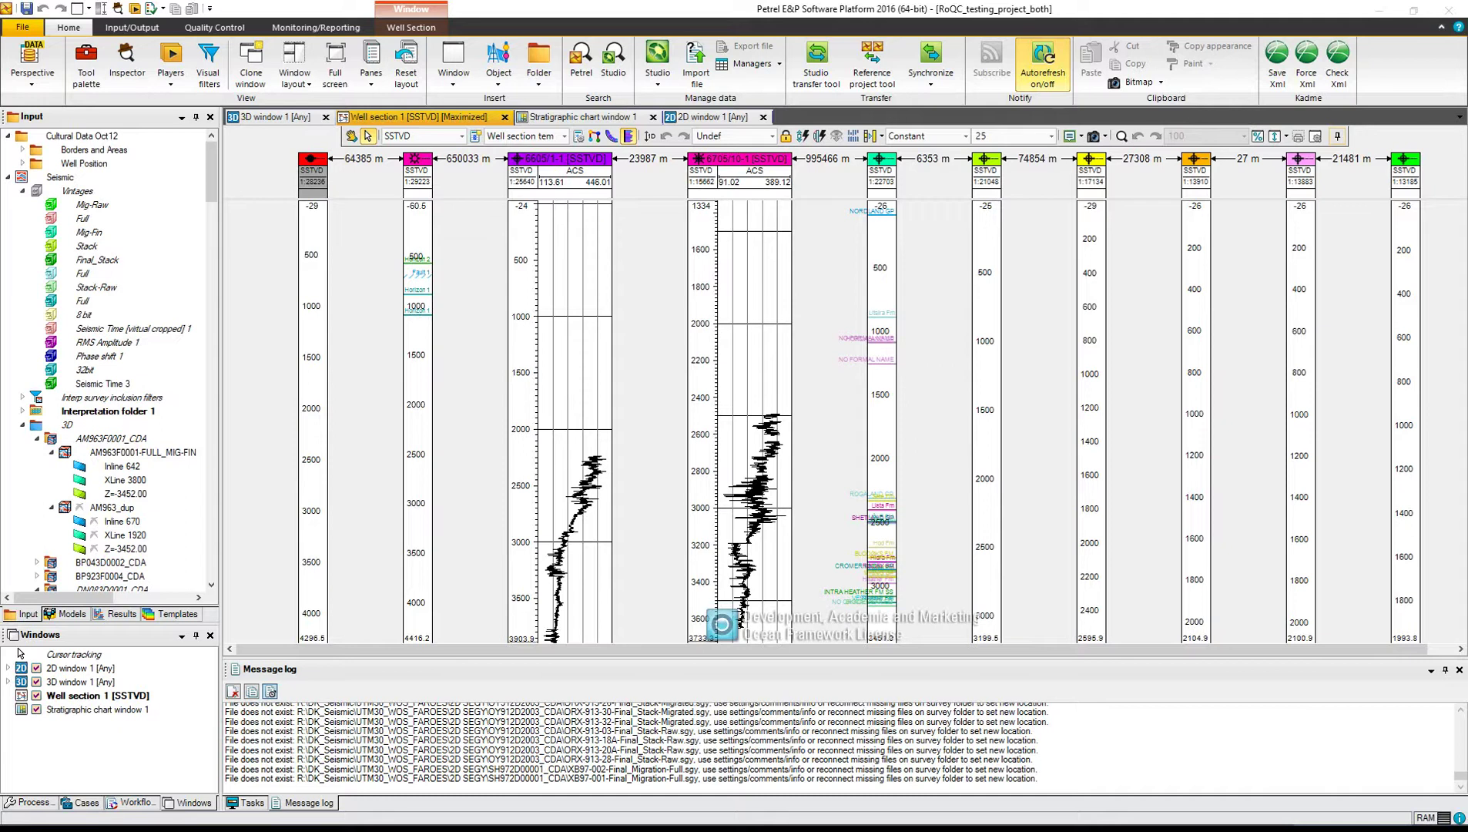
Step: Launch the OW Strat Converter from the Quality Control perspective's Stratigraphy menu
click(31, 65)
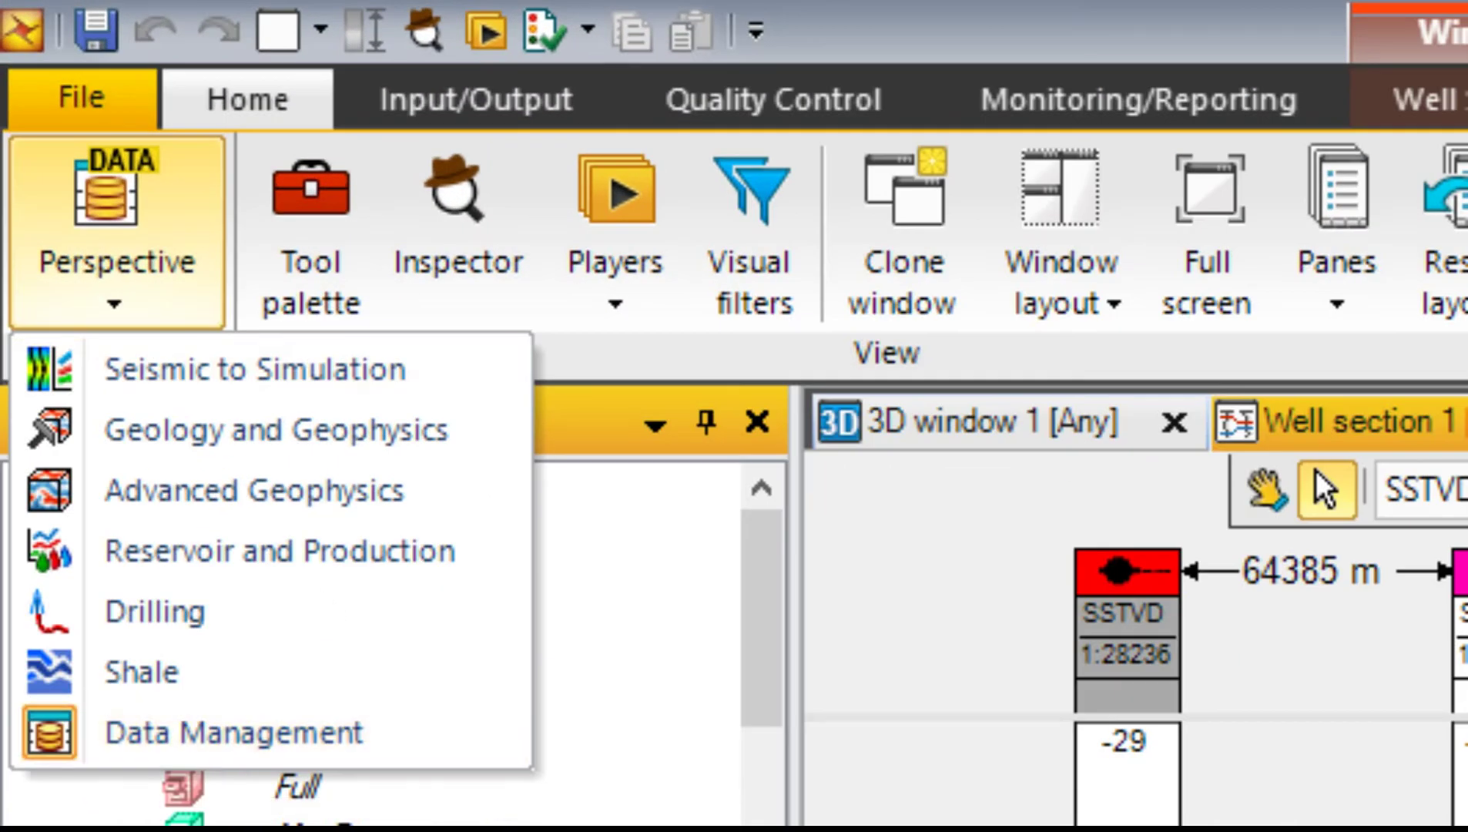
click(751, 102)
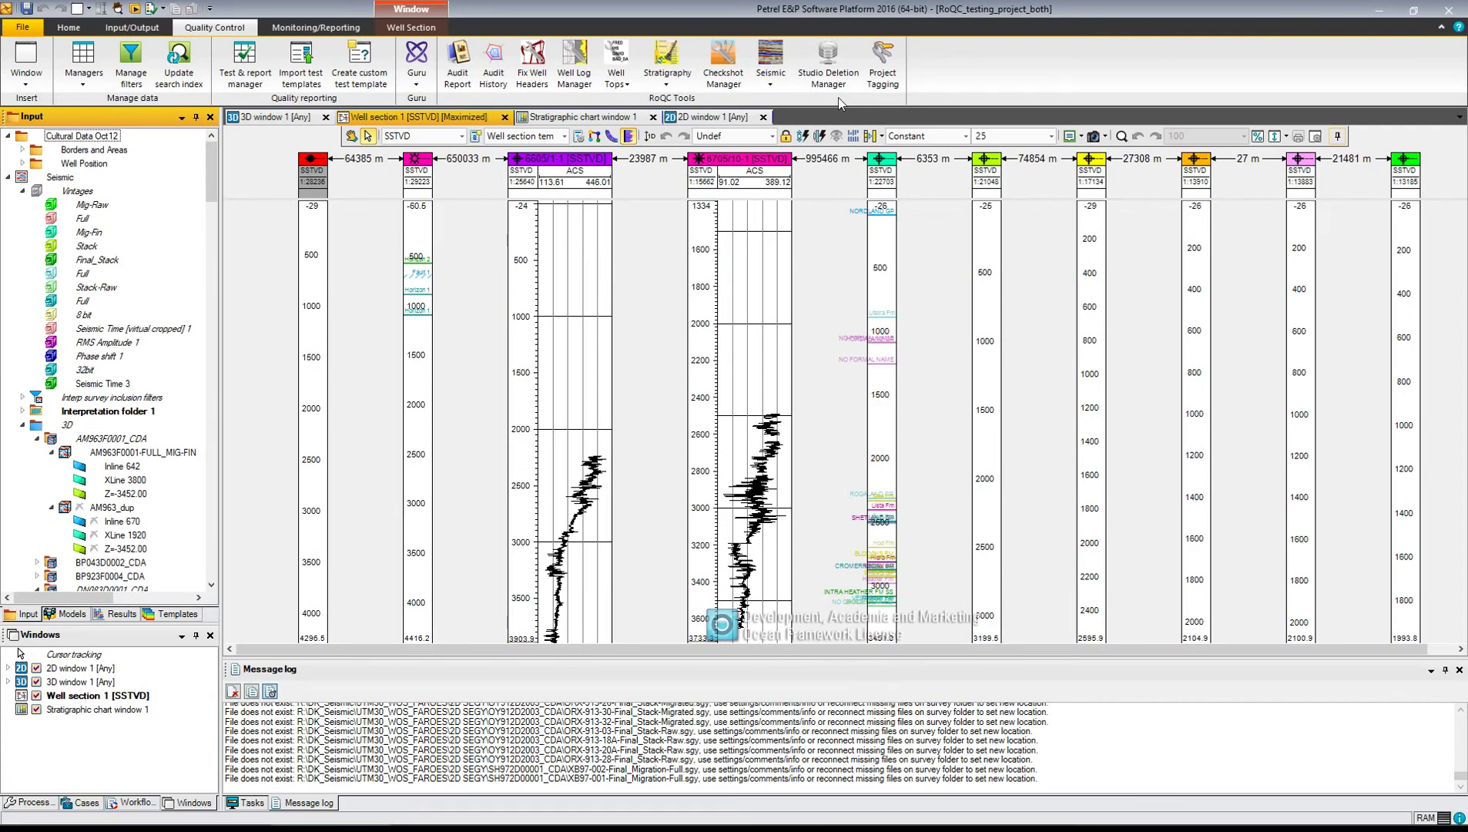
click(670, 59)
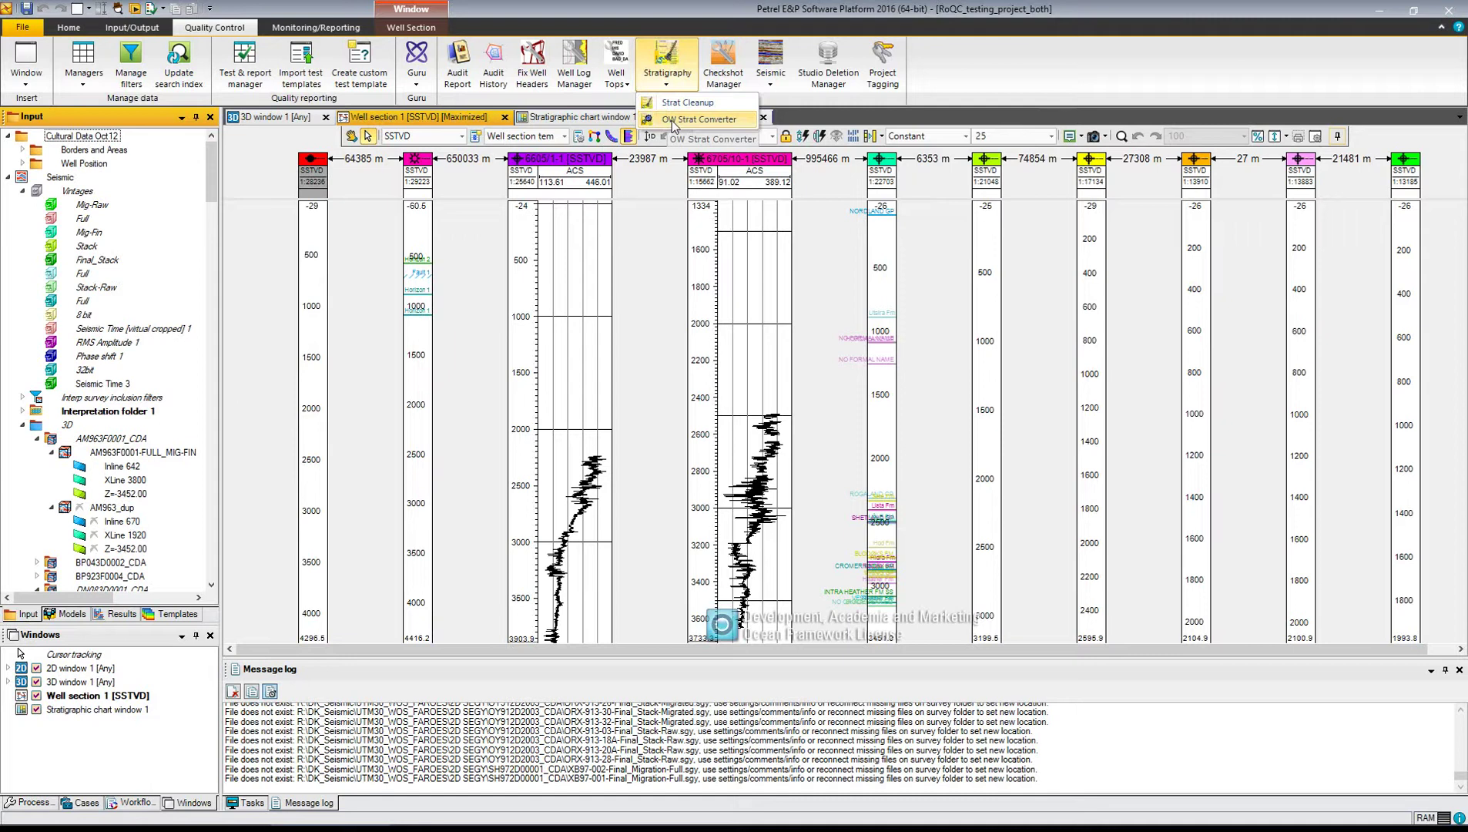
click(696, 123)
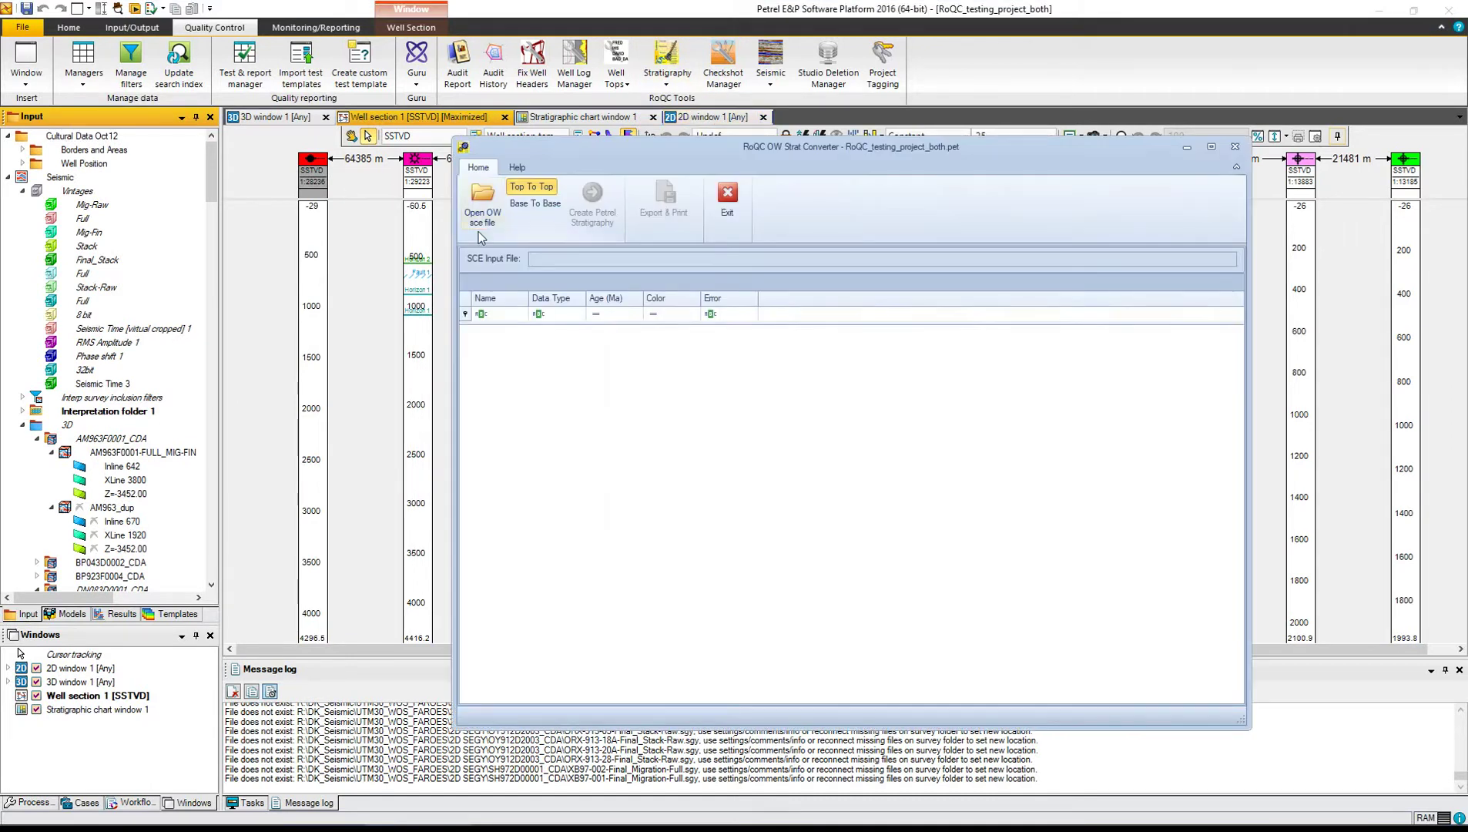
Step: Load AA_CG.sce into the converter and dismiss the invalid-age warning
click(484, 200)
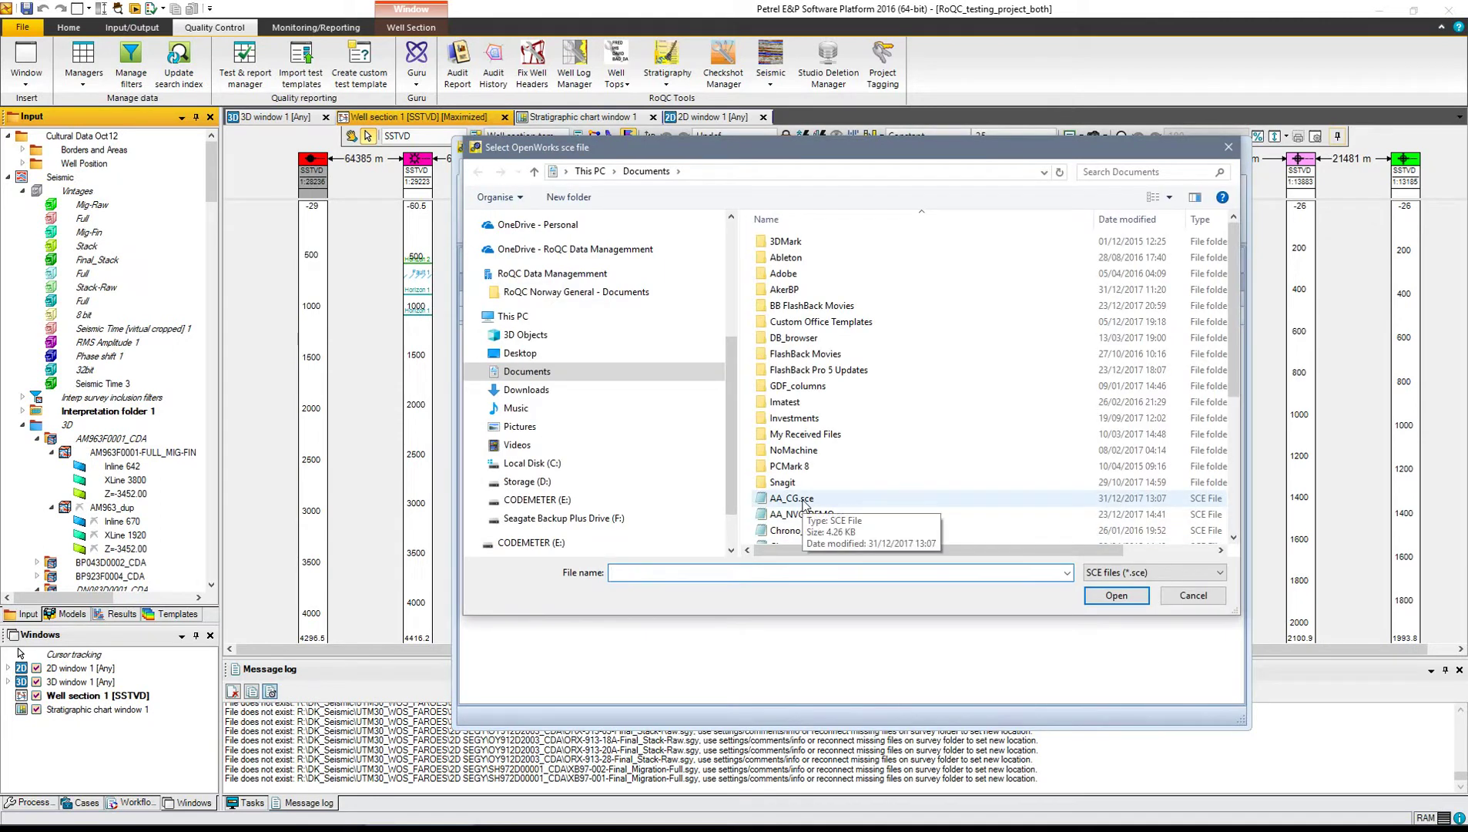
click(804, 501)
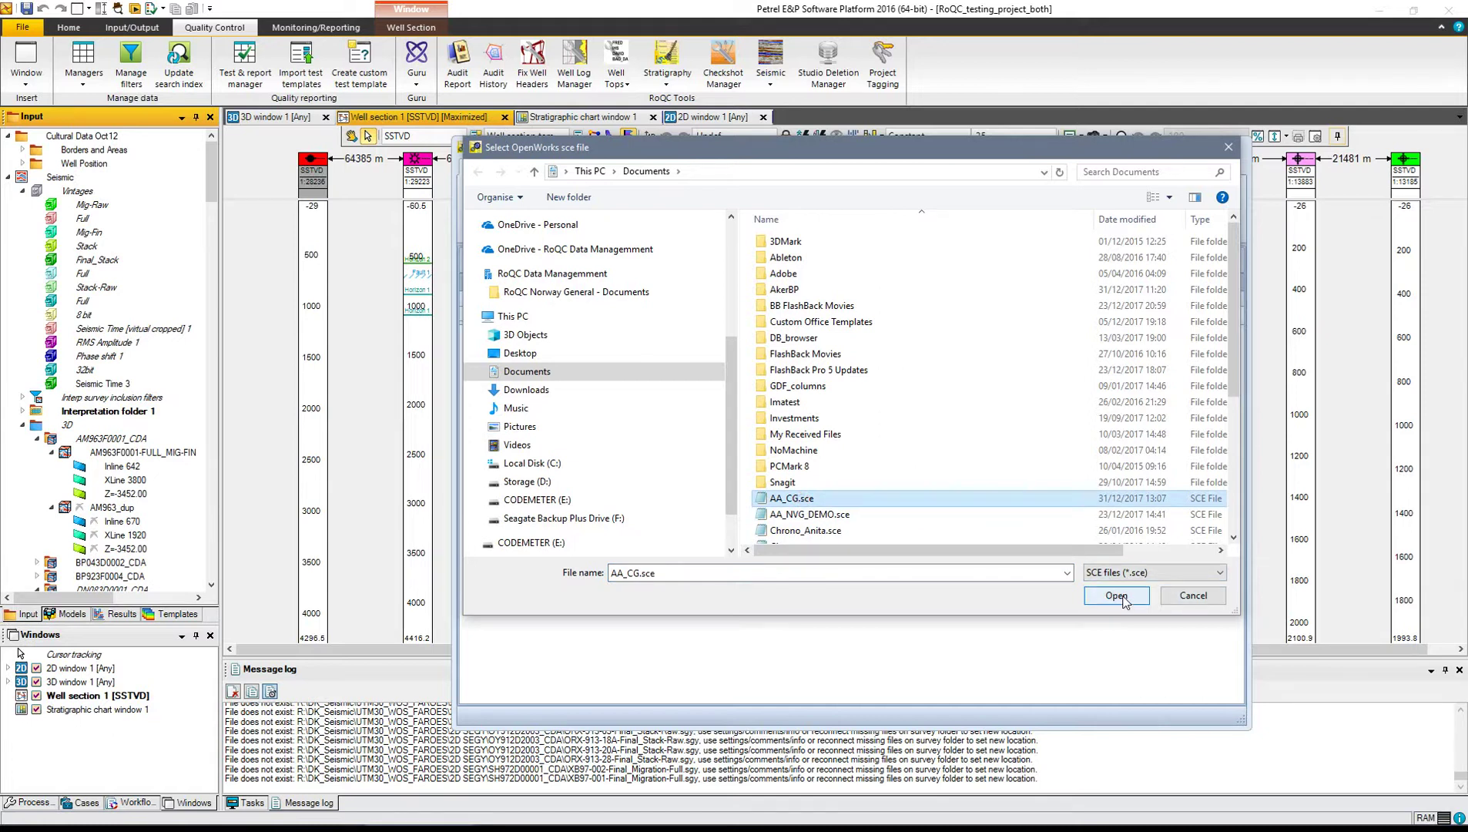
click(1116, 597)
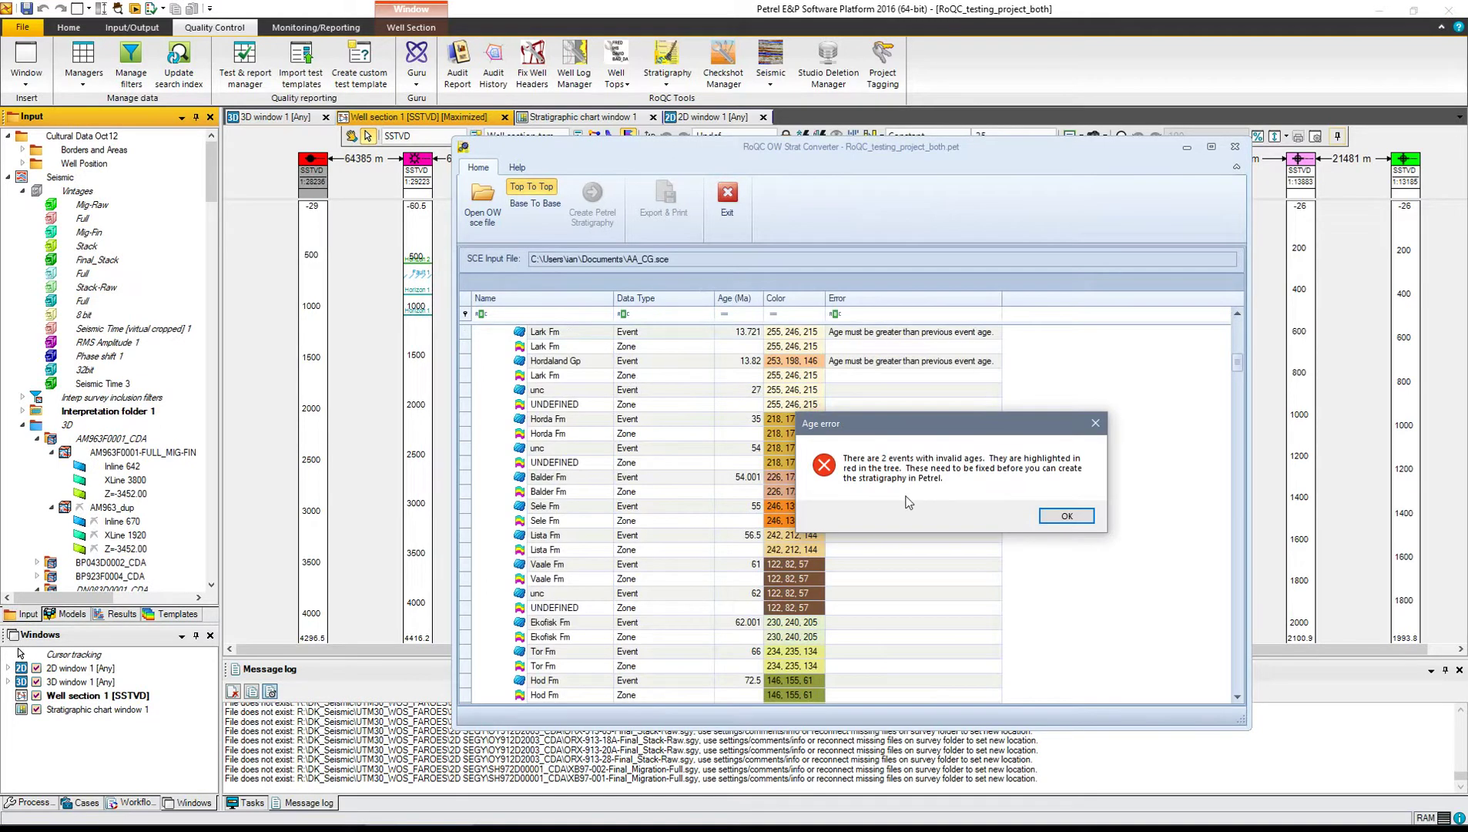
click(1067, 516)
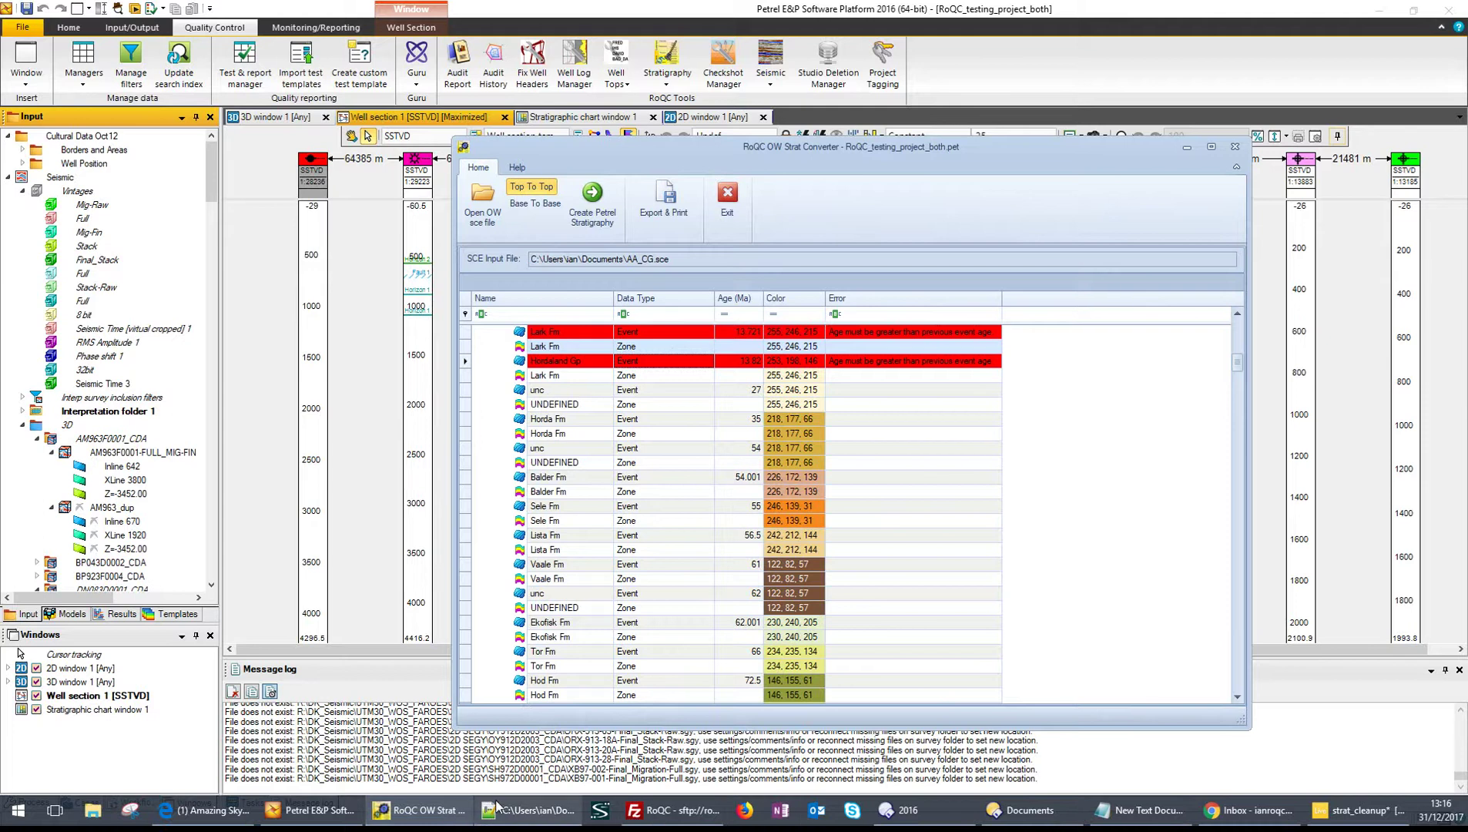
mouse_move(529, 809)
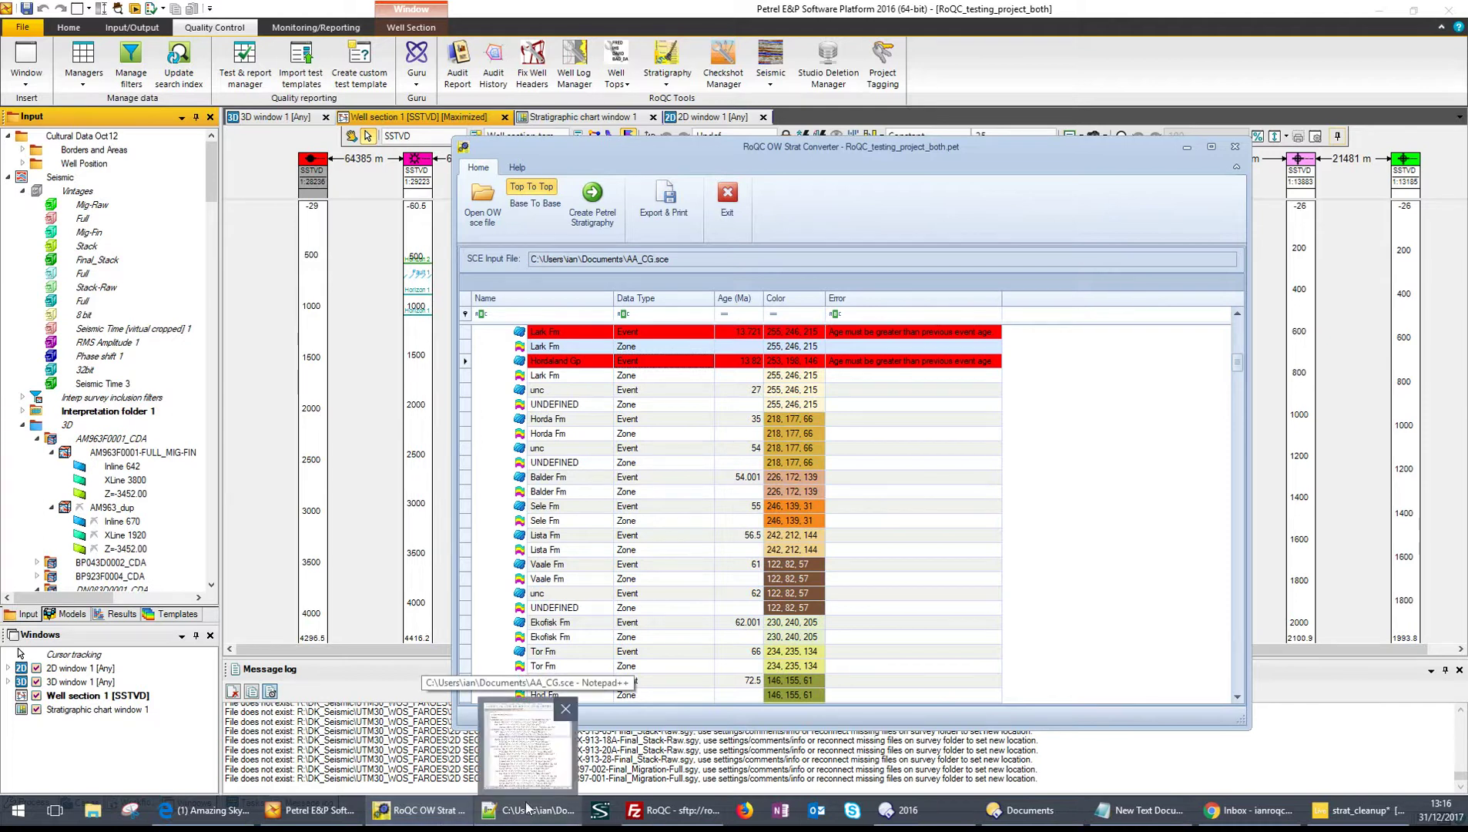
Step: Bring up AA_CG.sce in Notepad++ and highlight the Lark Fm age 13.721
click(539, 780)
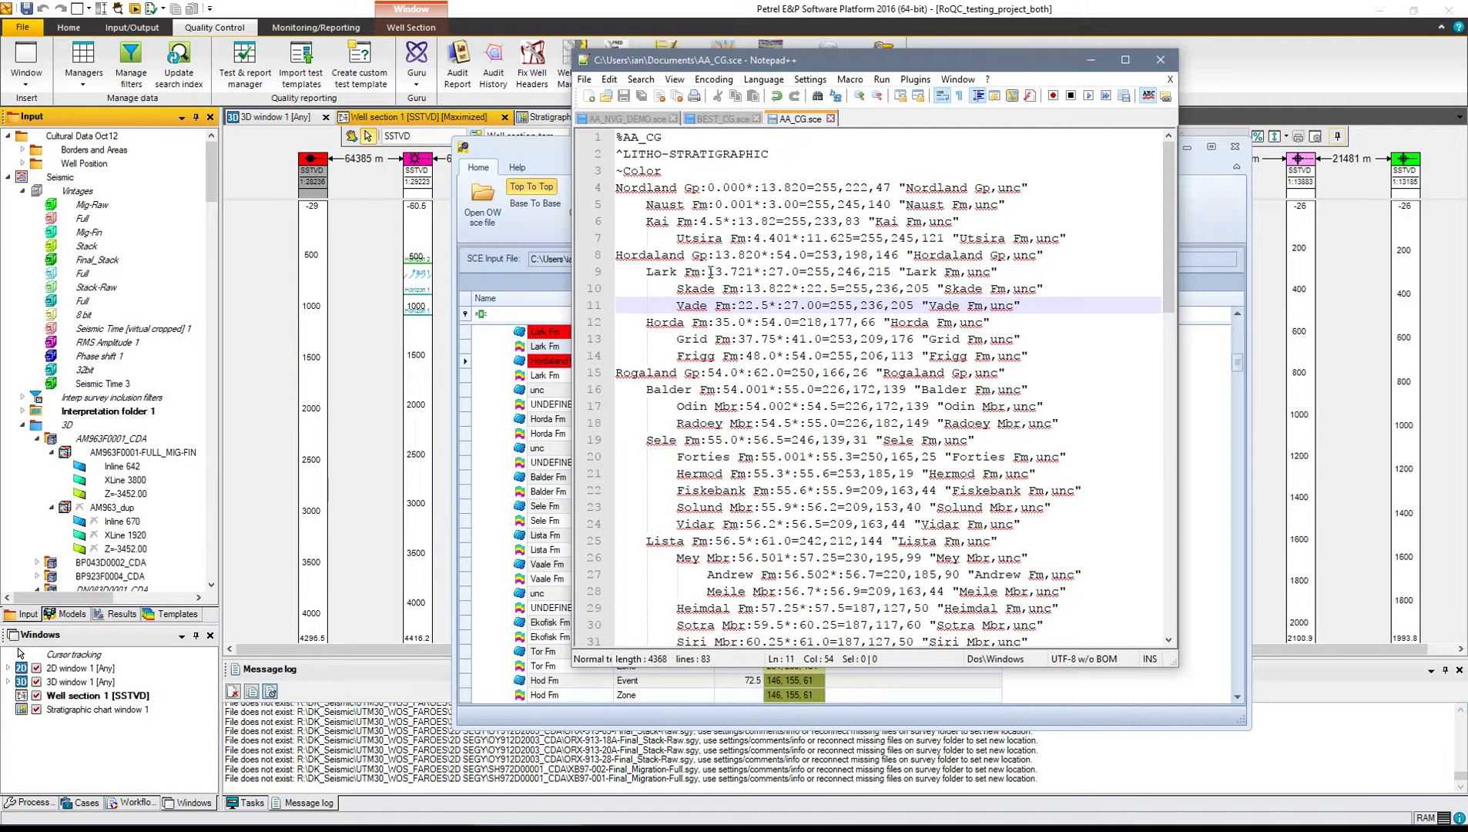
drag(712, 271, 756, 271)
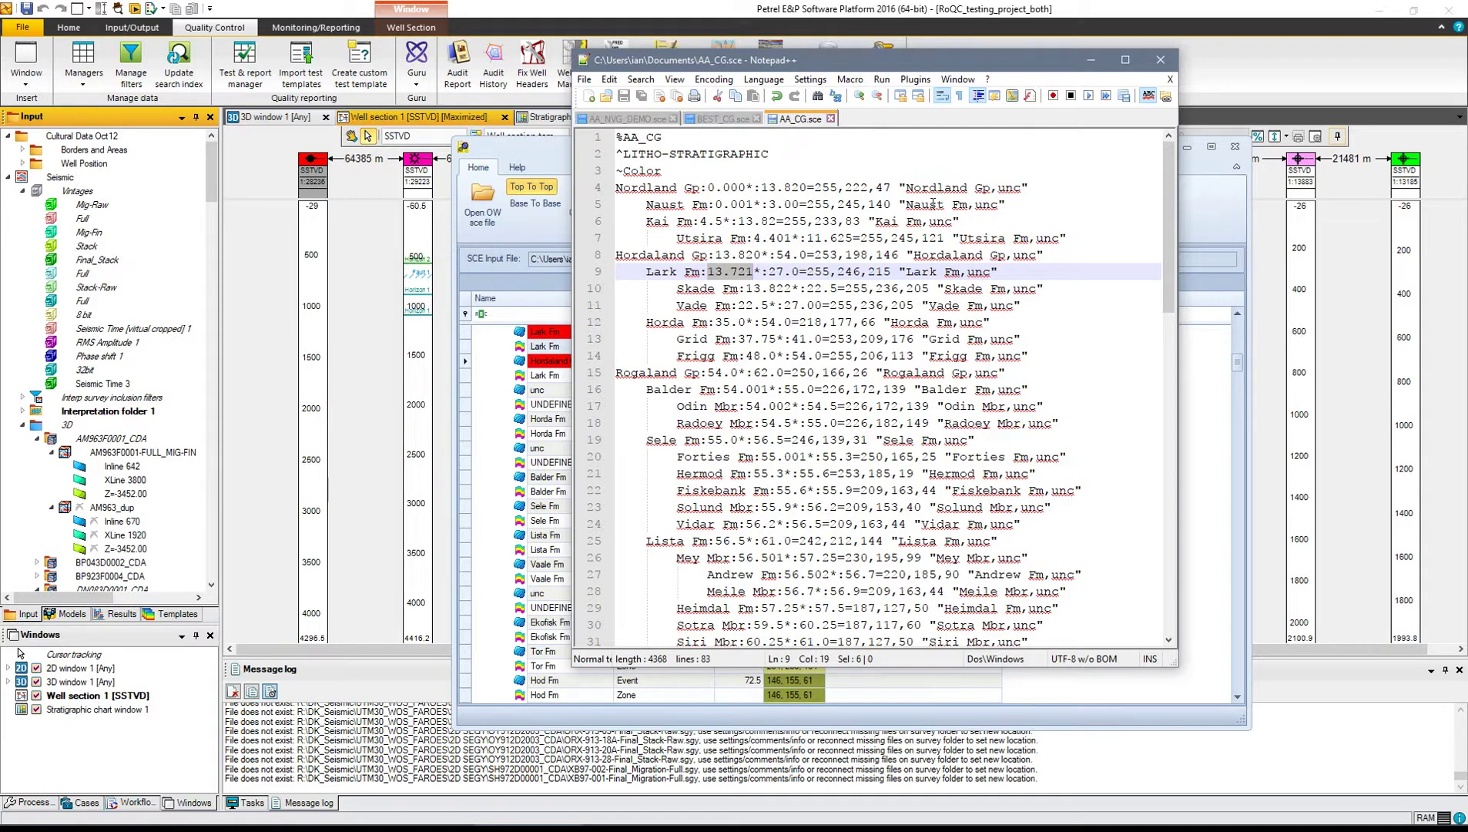
Step: Hide Notepad++ and load AA_NVG_DEMO.sce into the converter
click(1091, 63)
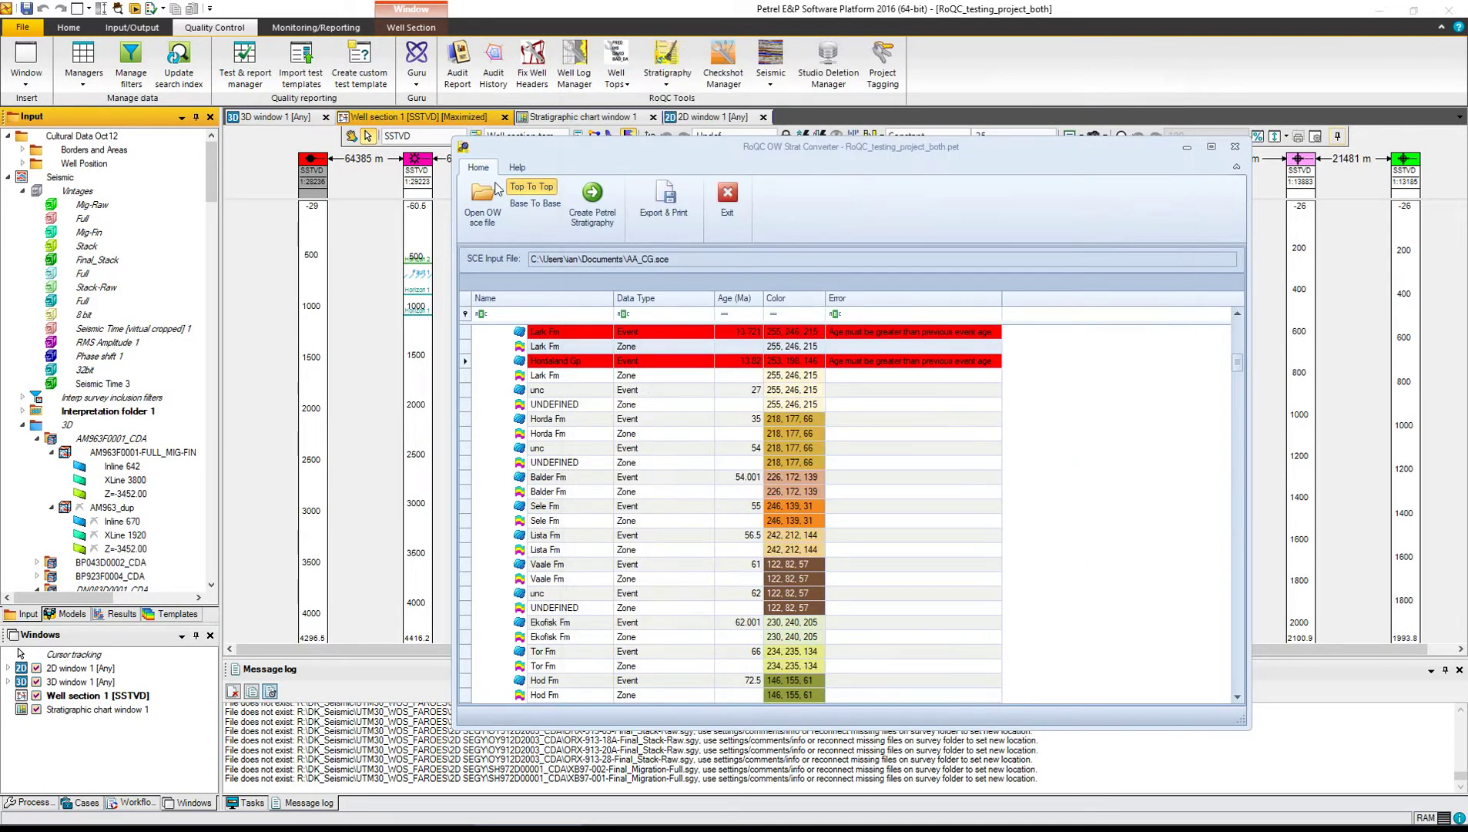
click(477, 199)
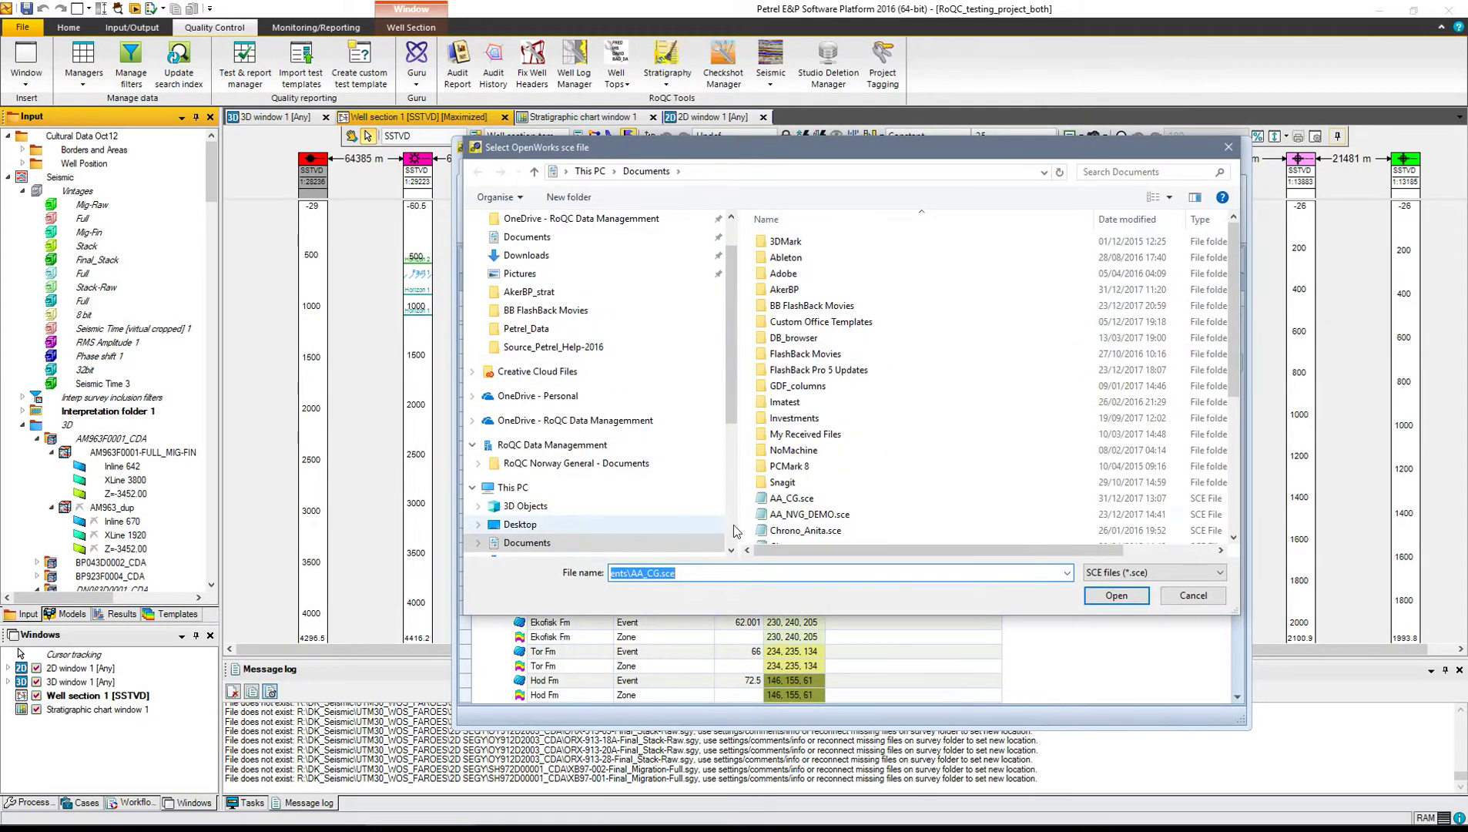
click(803, 516)
click(1118, 596)
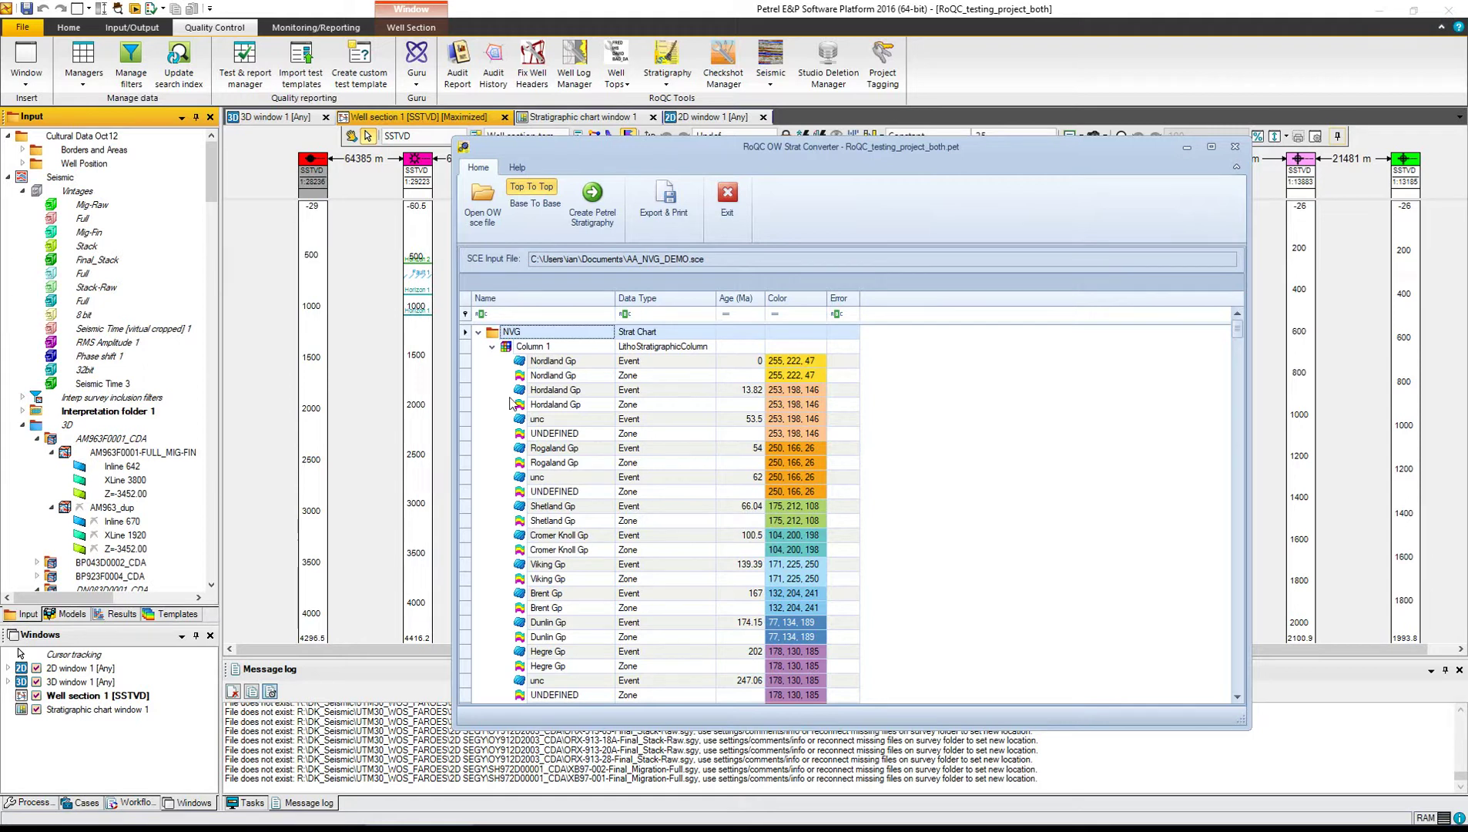
Step: Name the NVG chart's first column GROUPS and its second column Formations
click(558, 348)
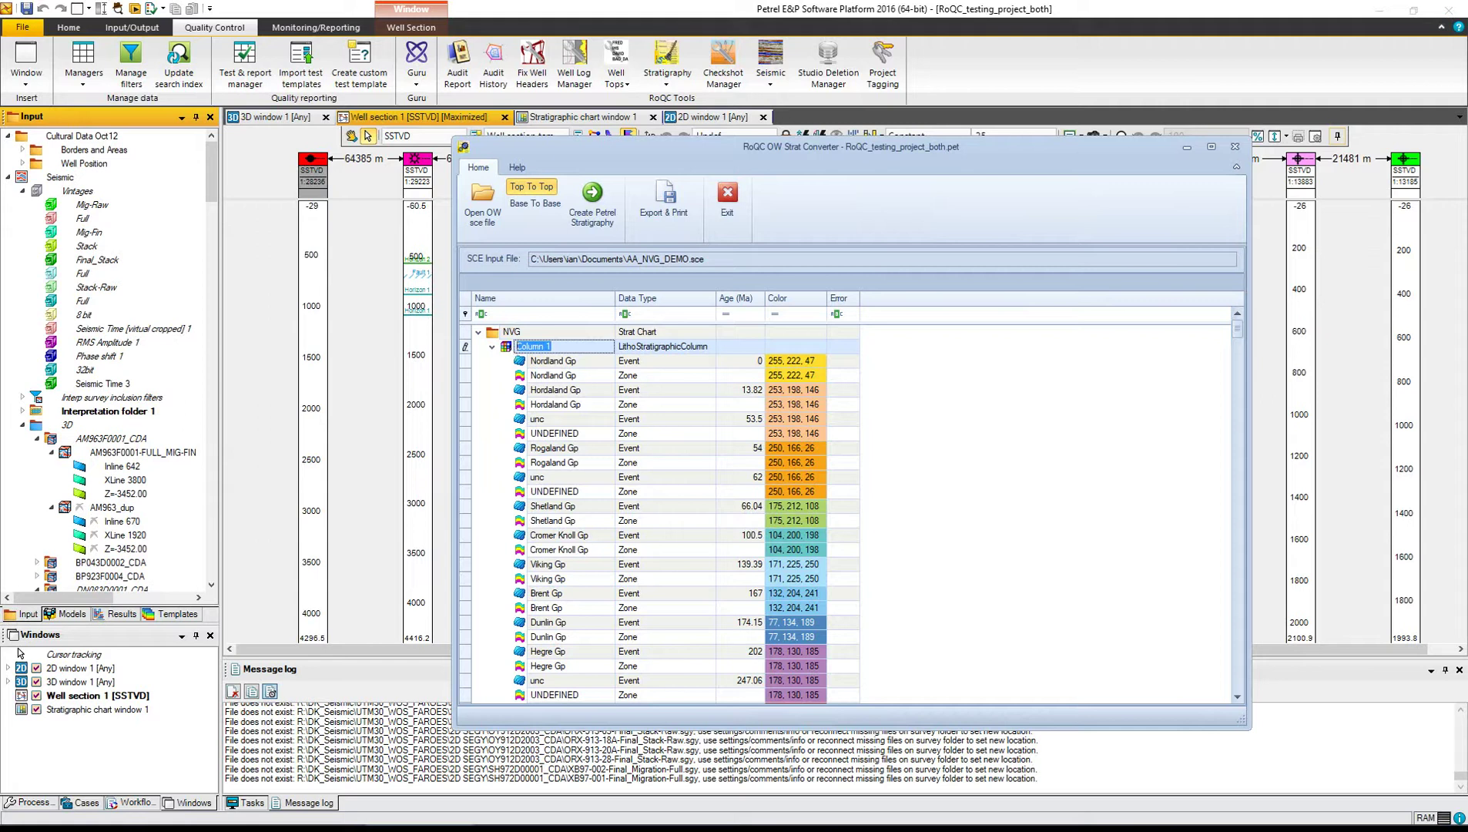
text(GROUP)
text(S)
click(491, 348)
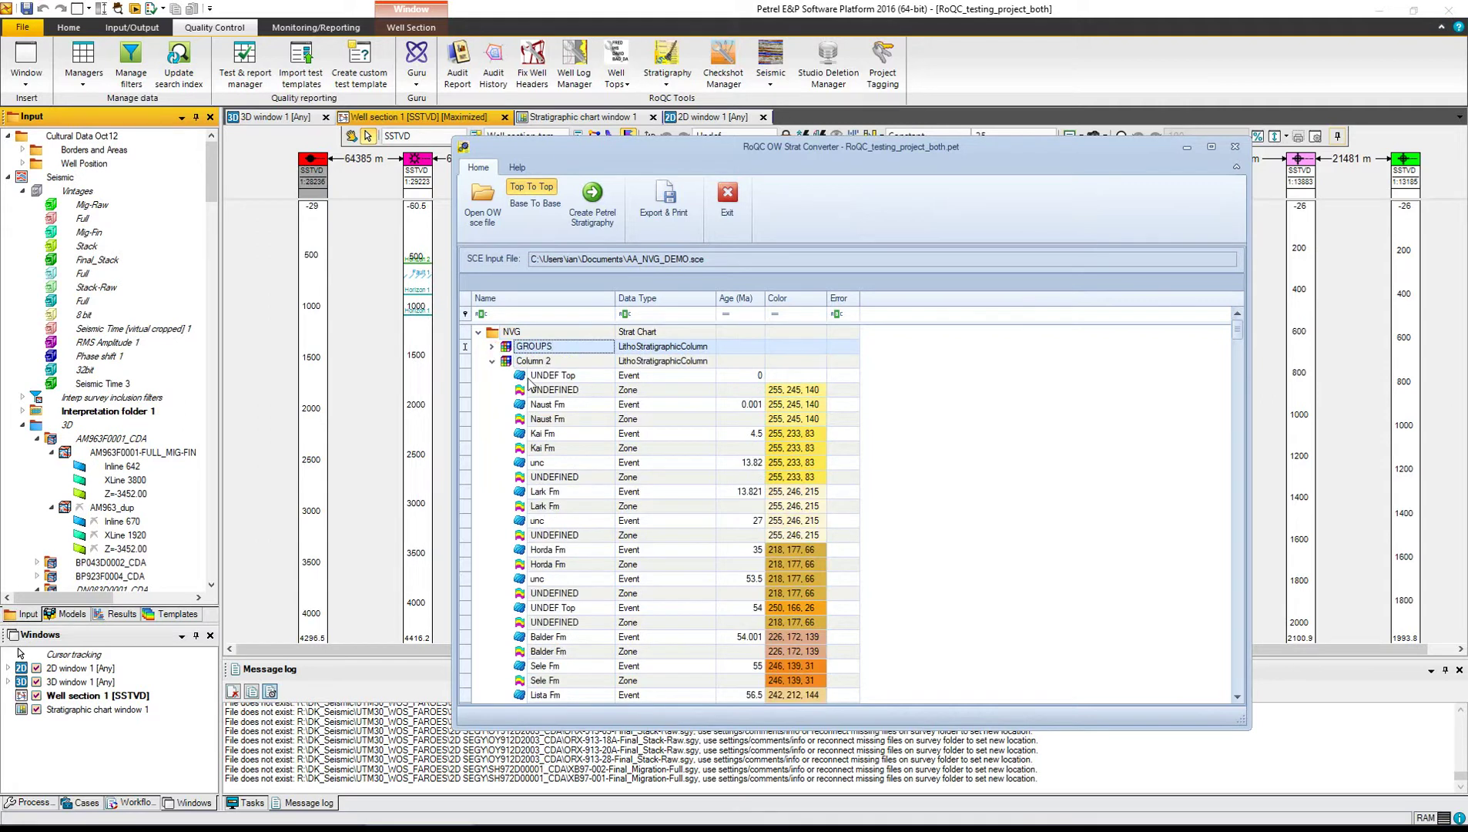
click(539, 360)
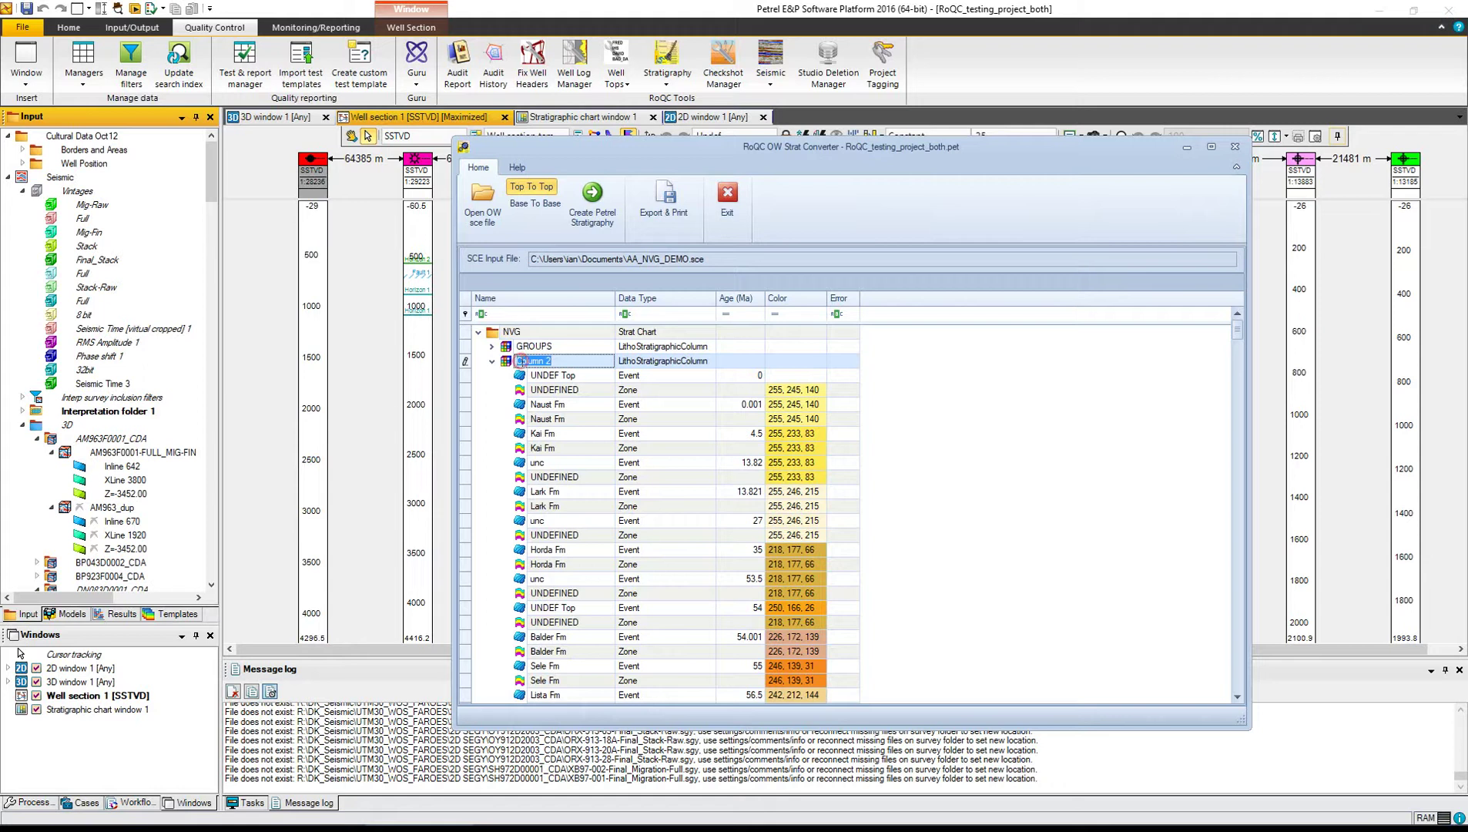
text(Format)
text(ions)
key(Return)
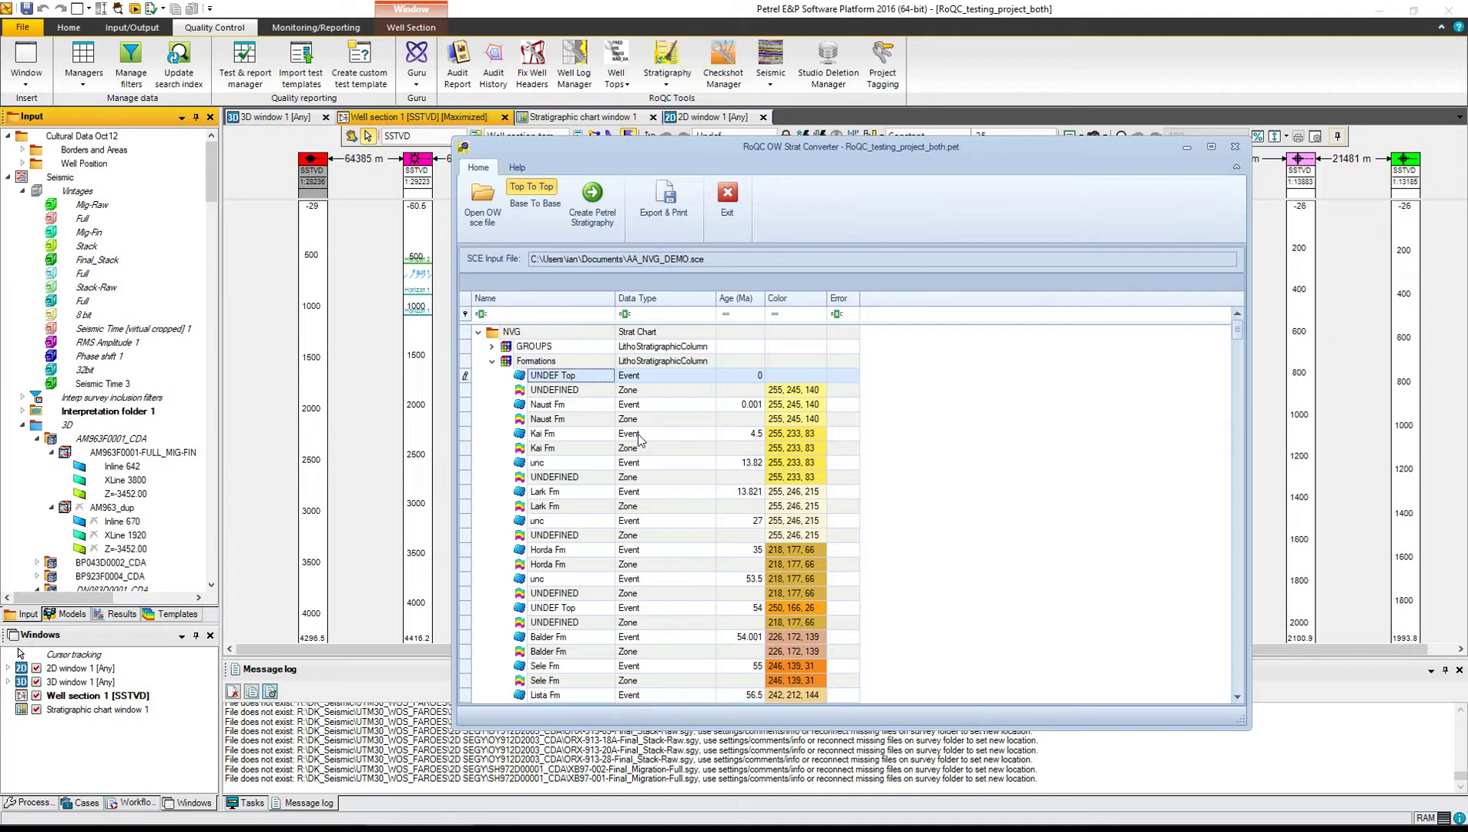
Step: Build the Petrel stratigraphy from the NVG chart and acknowledge the confirmation
click(593, 202)
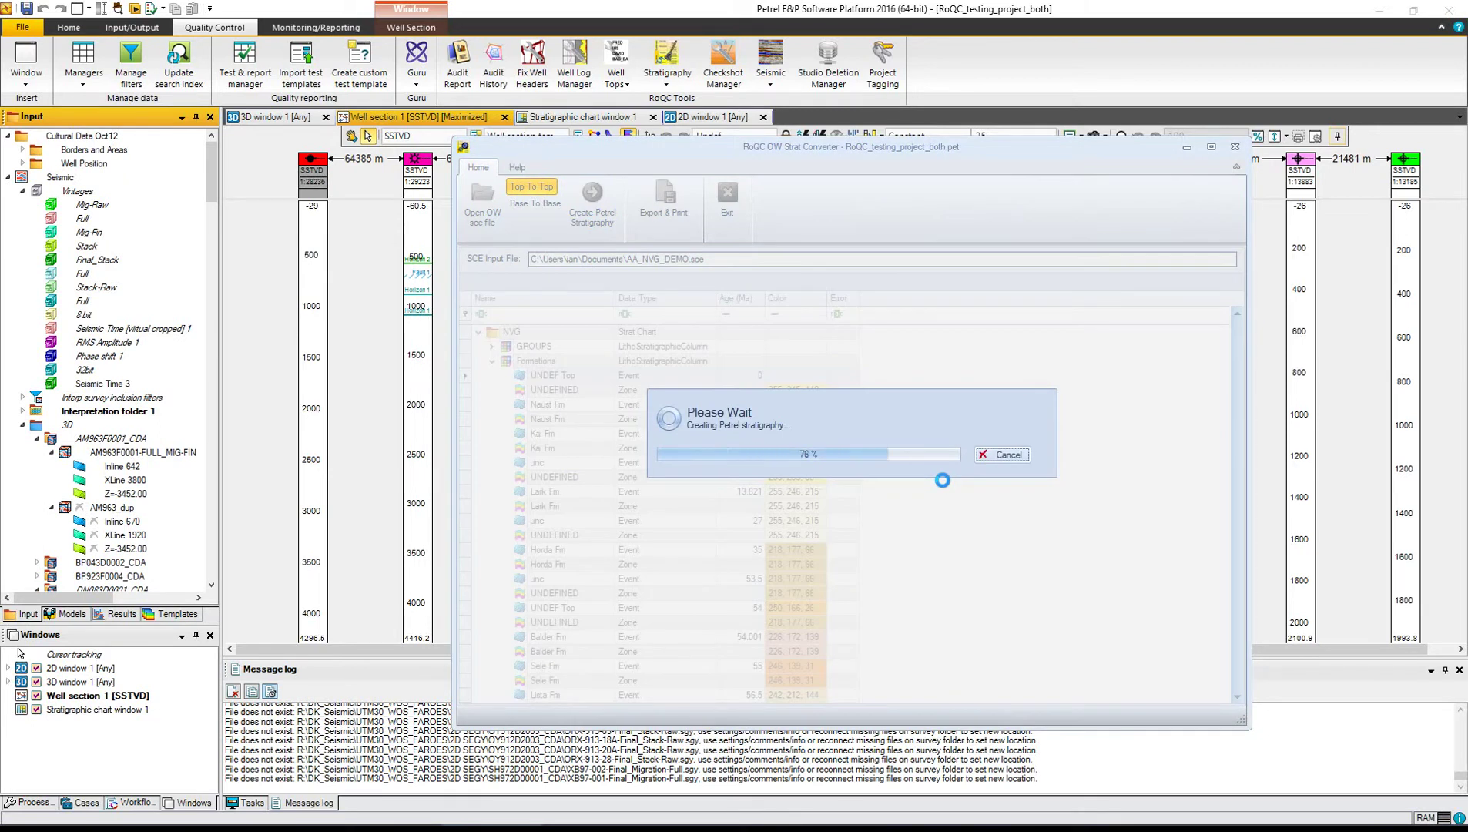
click(844, 475)
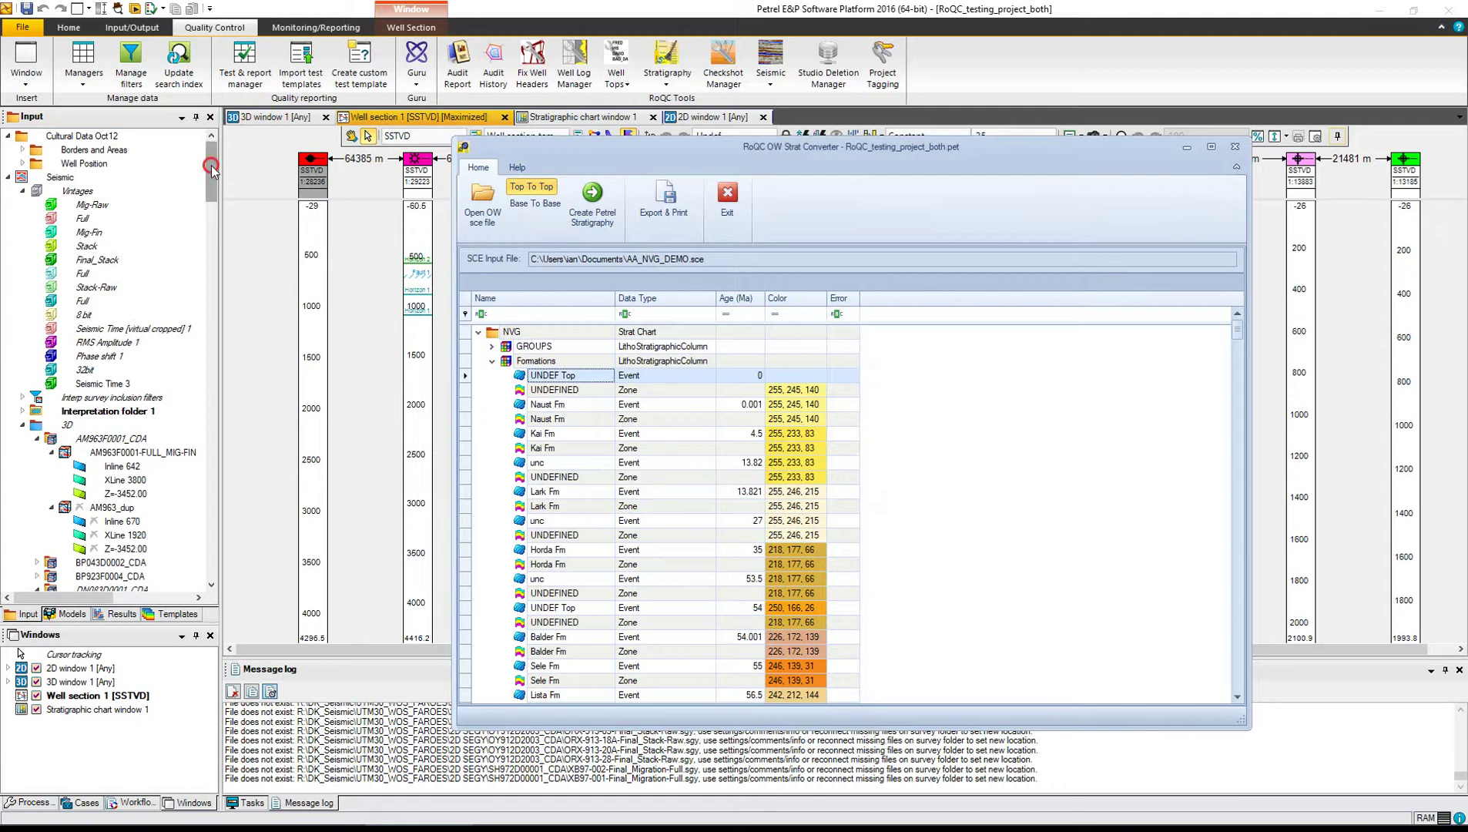
scroll(128, 435, down, 10)
scroll(129, 435, down, 10)
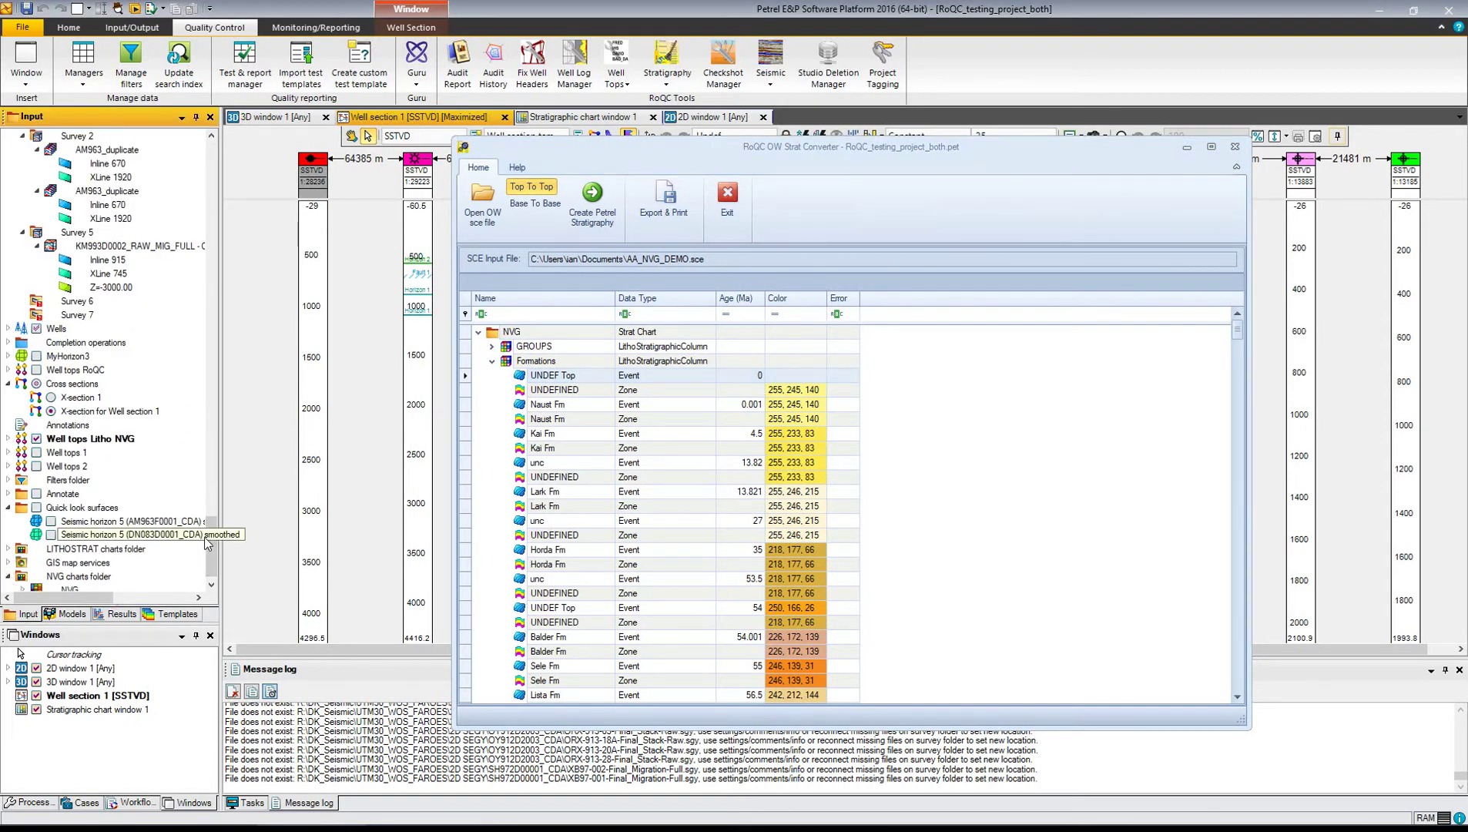
Step: Tick the NVG chart to show it in the Stratigraphic chart window, then move the converter aside
scroll(204, 536, down, 1)
click(209, 586)
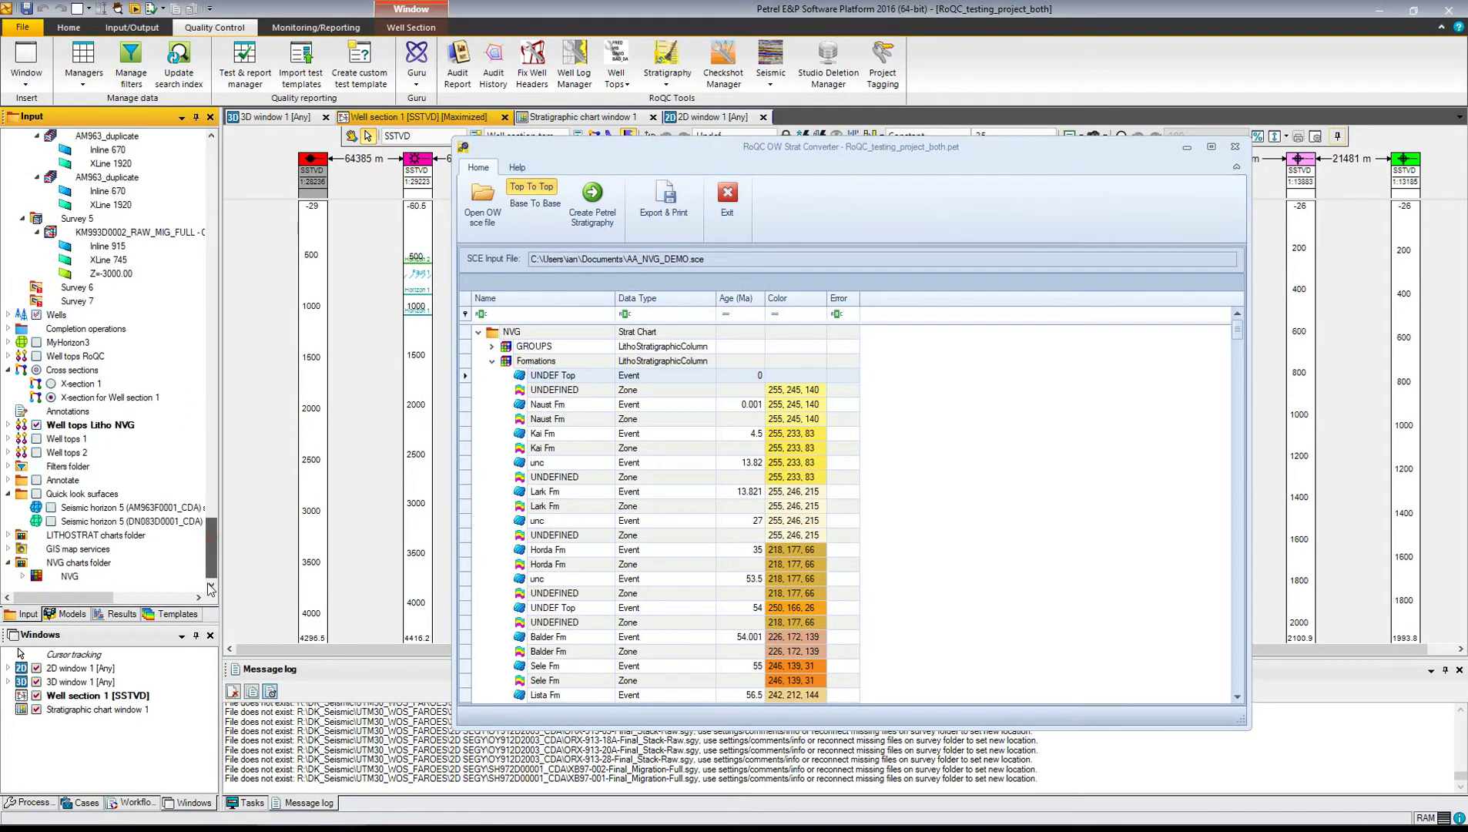
click(23, 576)
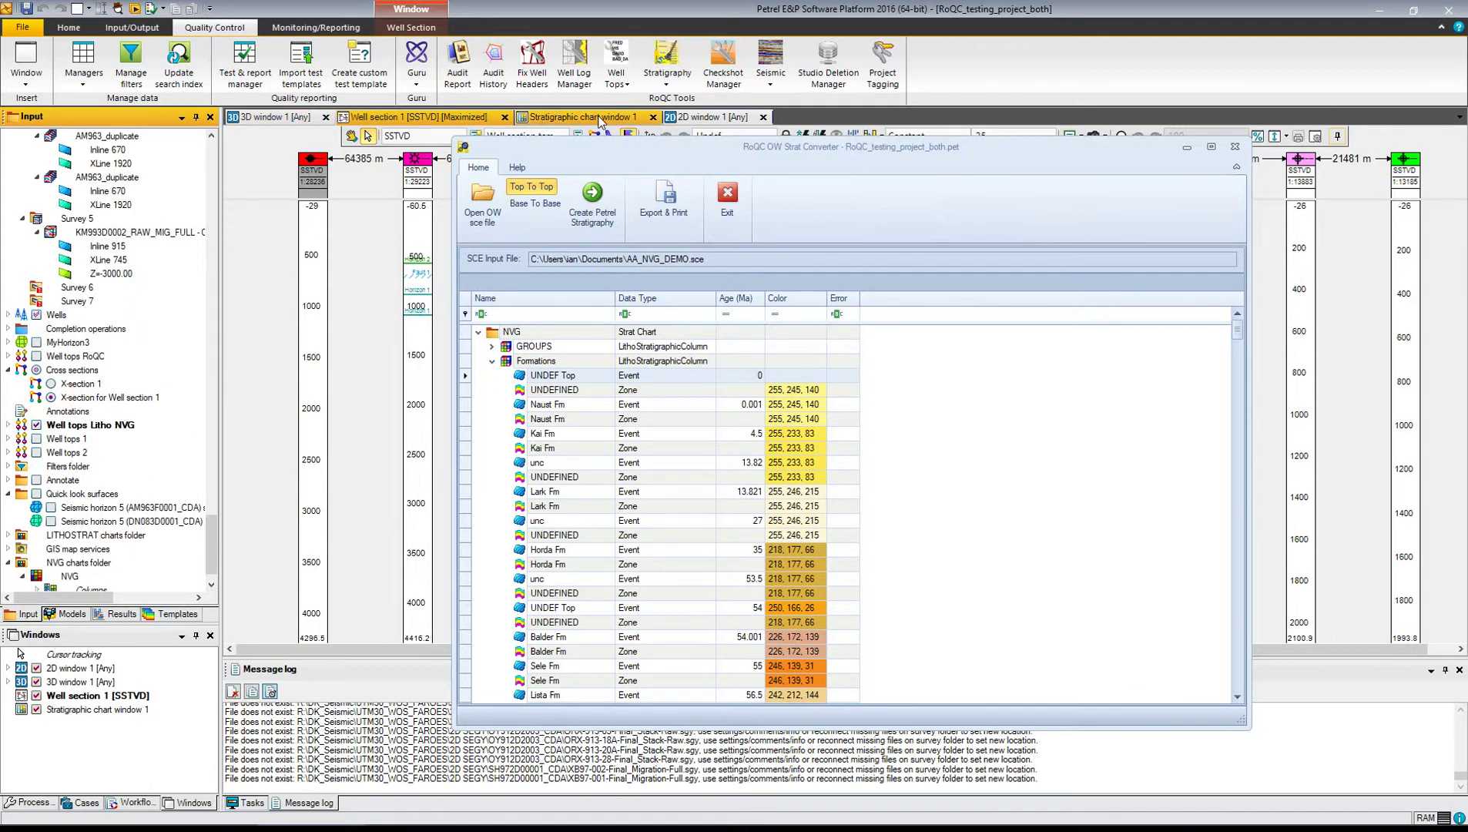
click(598, 141)
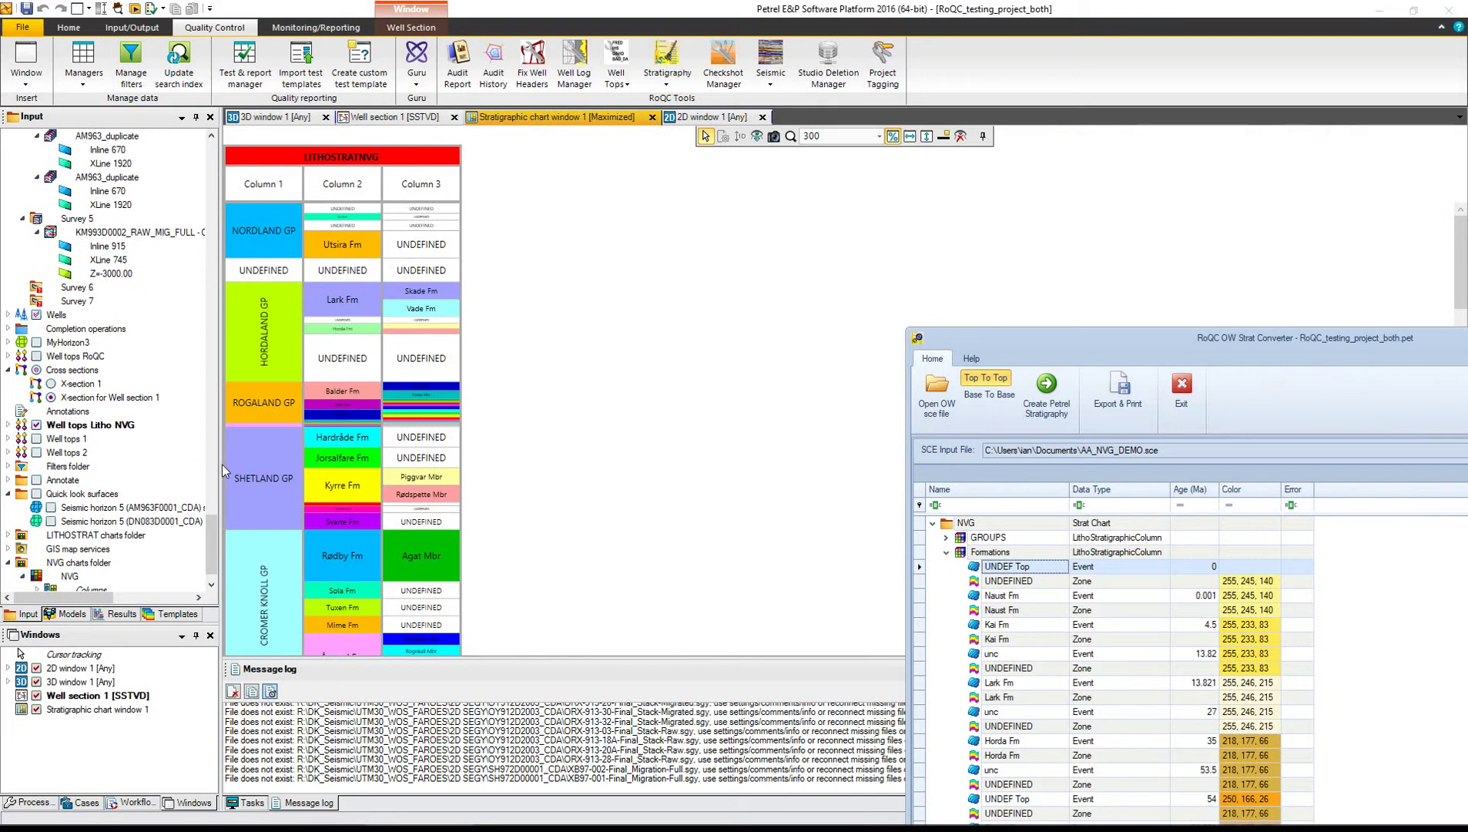
click(50, 576)
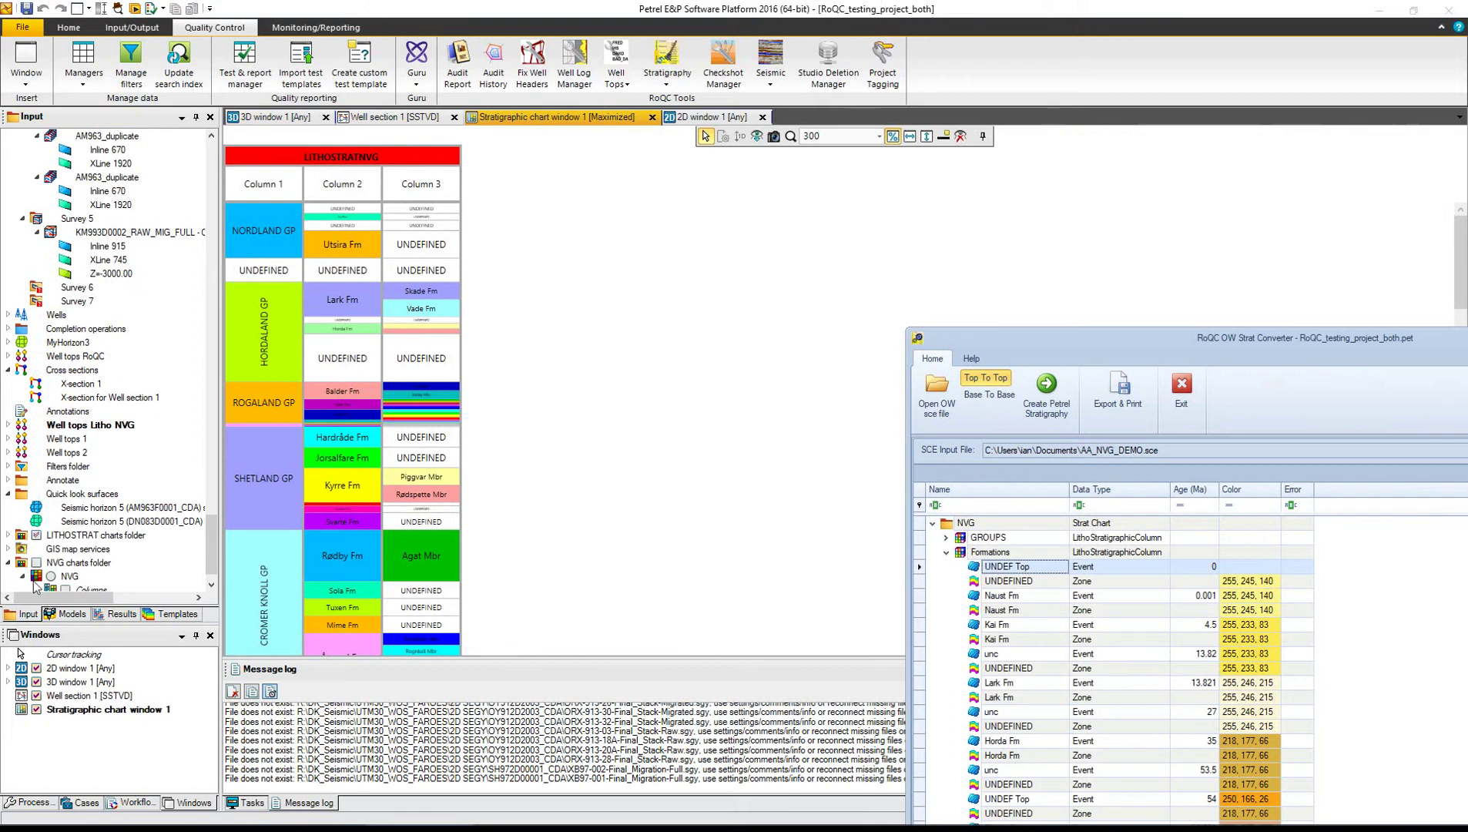
click(80, 587)
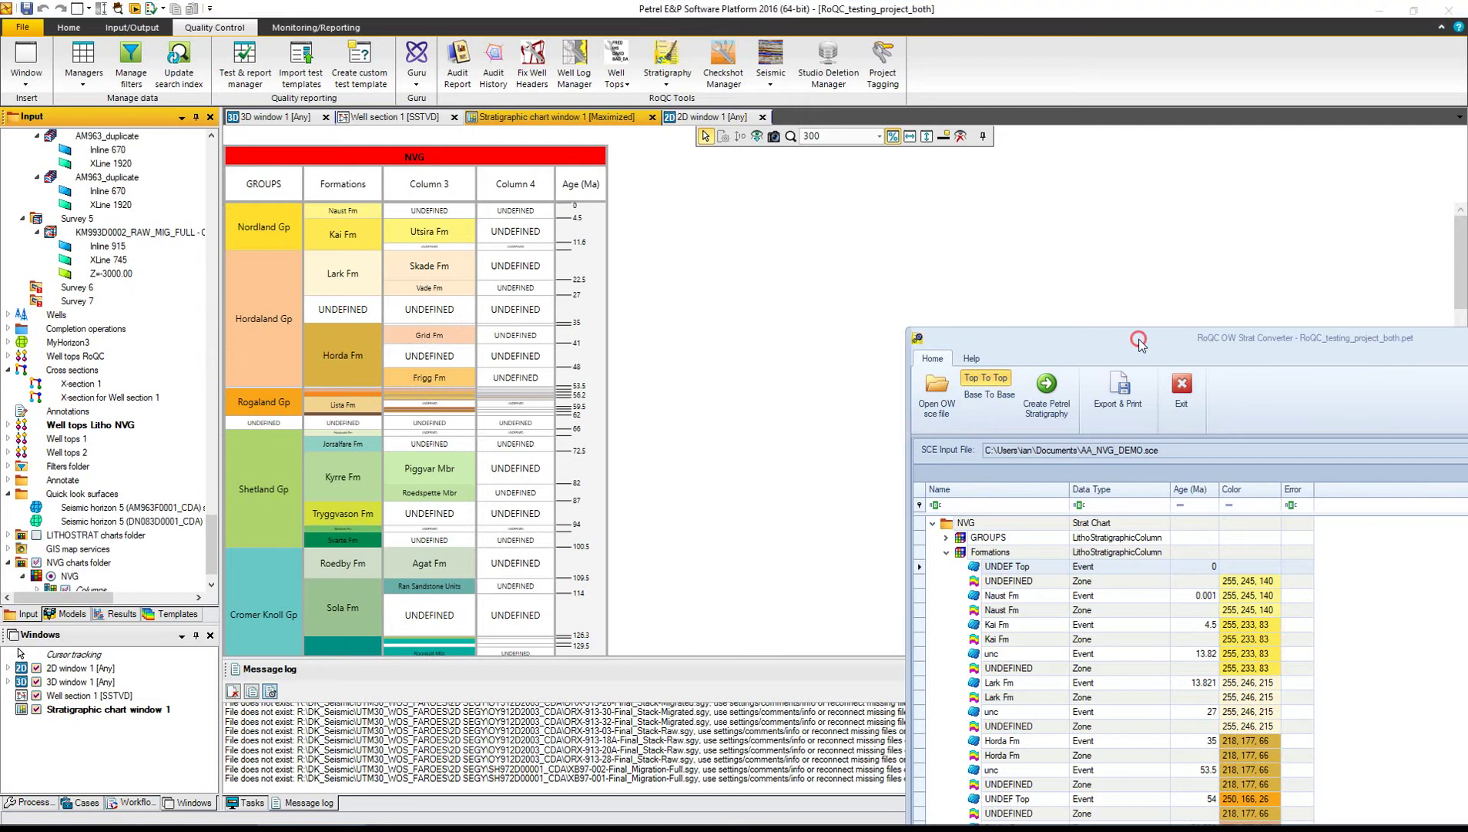
drag(1141, 346, 616, 174)
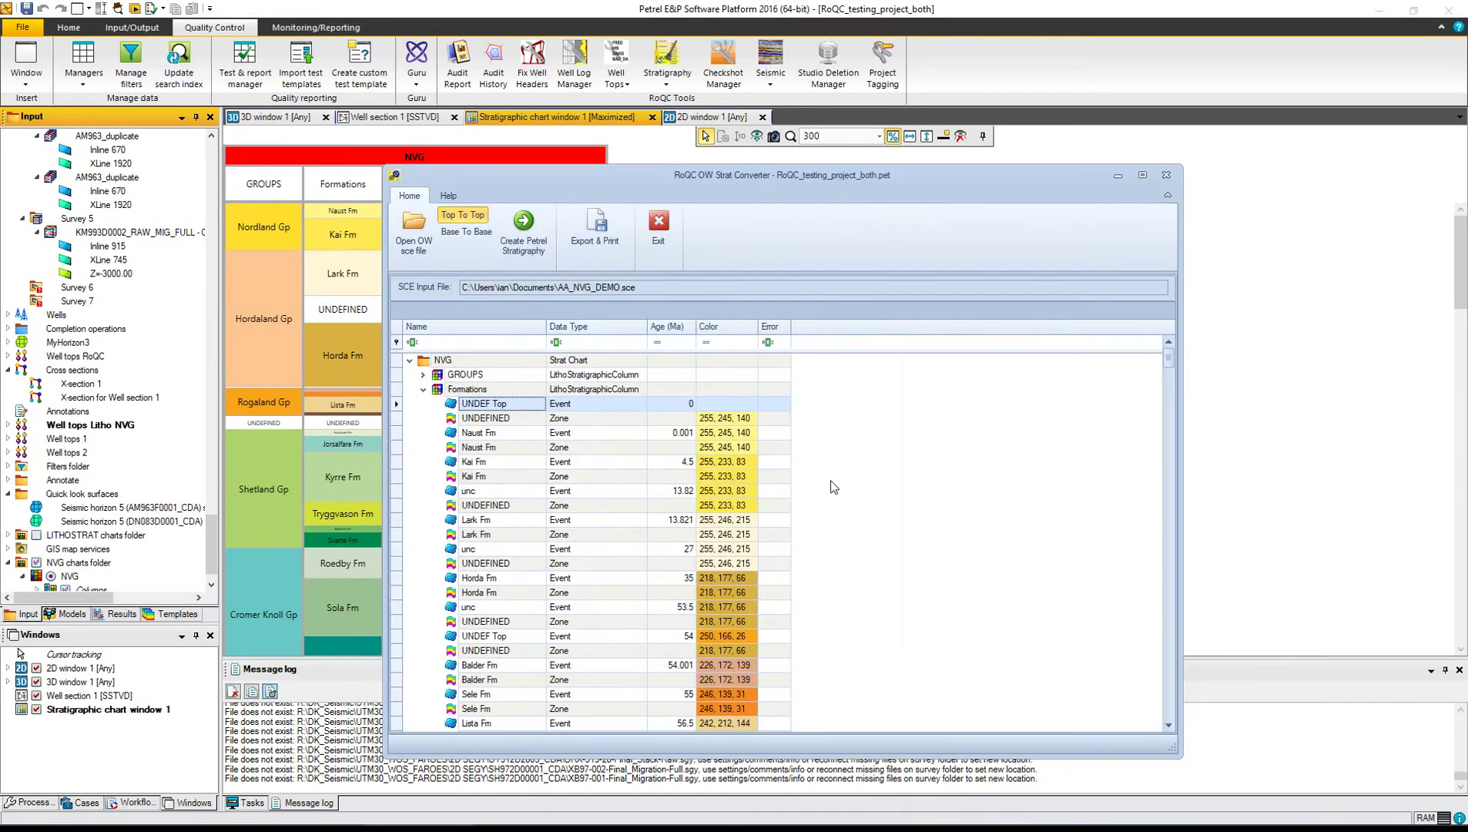